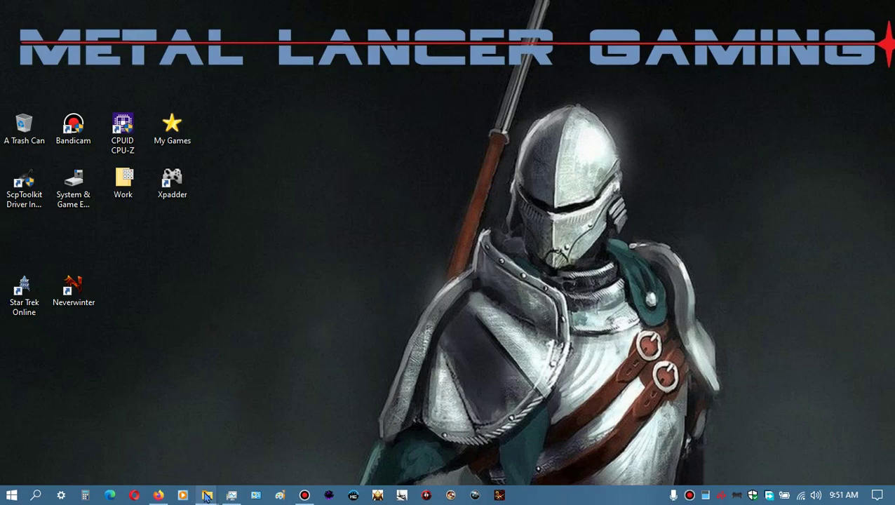
- Call up the This PC window preview from the File Explorer taskbar icon
mouse_move(207, 496)
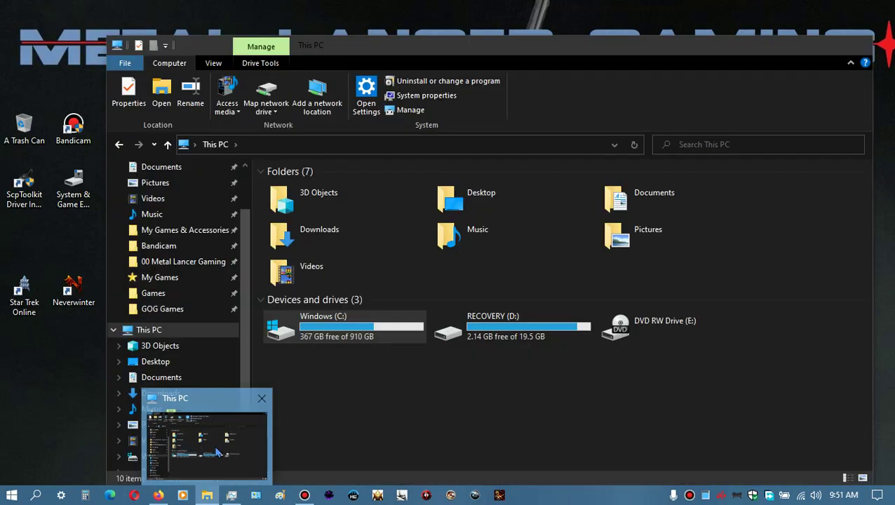
- Bring This PC to the front and open Program Files (x86) on Windows (C:)
left_click(217, 453)
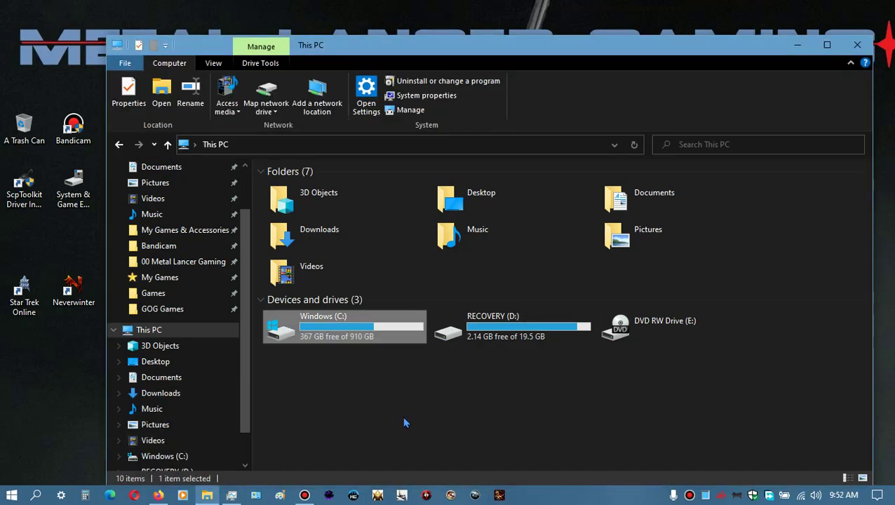
left_click(339, 386)
scroll(168, 345, "down", 1)
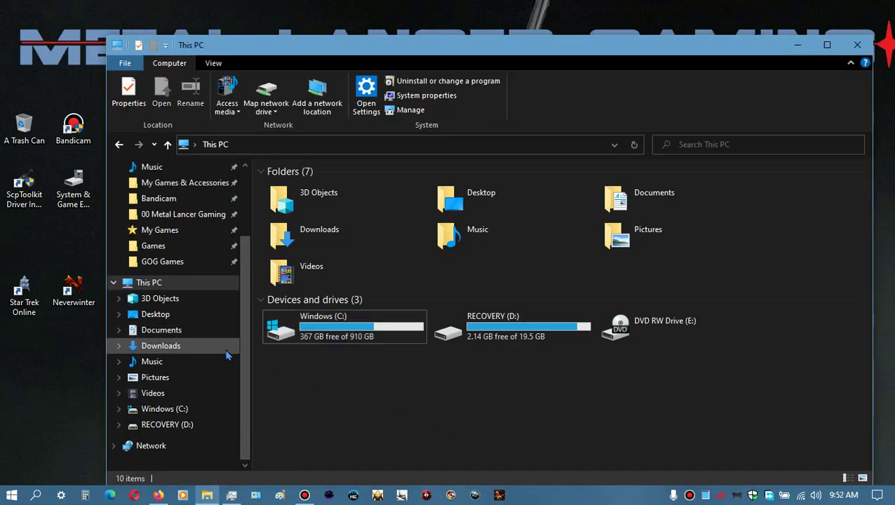
left_click(195, 412)
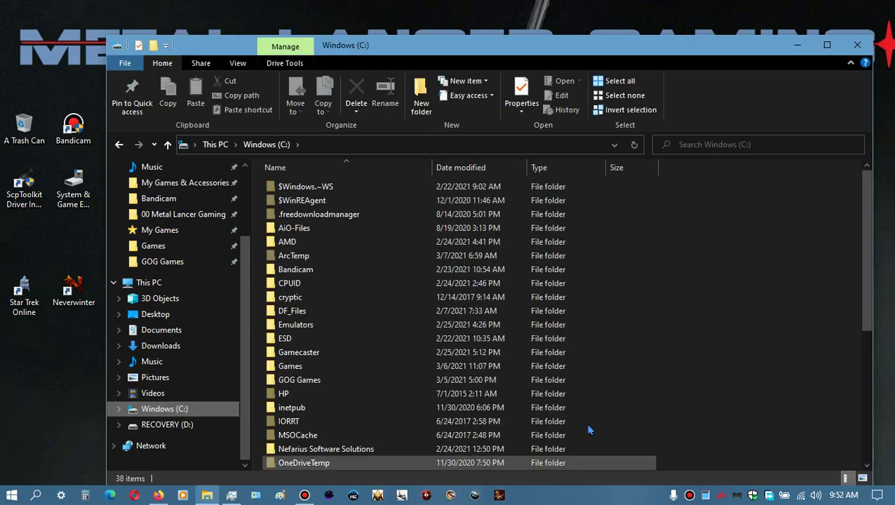
scroll(680, 368, "down", 6)
double_click(299, 272)
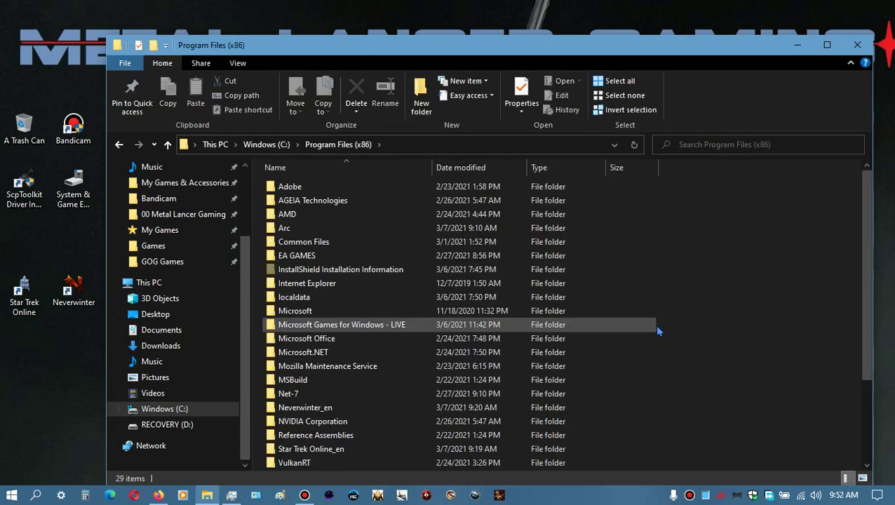
- Select the Star Trek Online_en and Neverwinter_en folders, then test the old Star Trek Online desktop shortcut
scroll(694, 312, "down", 3)
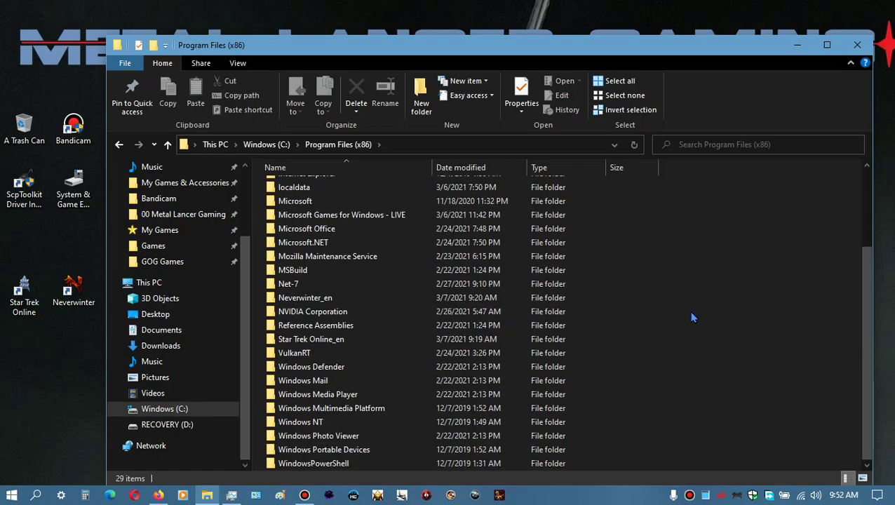
left_click(339, 340)
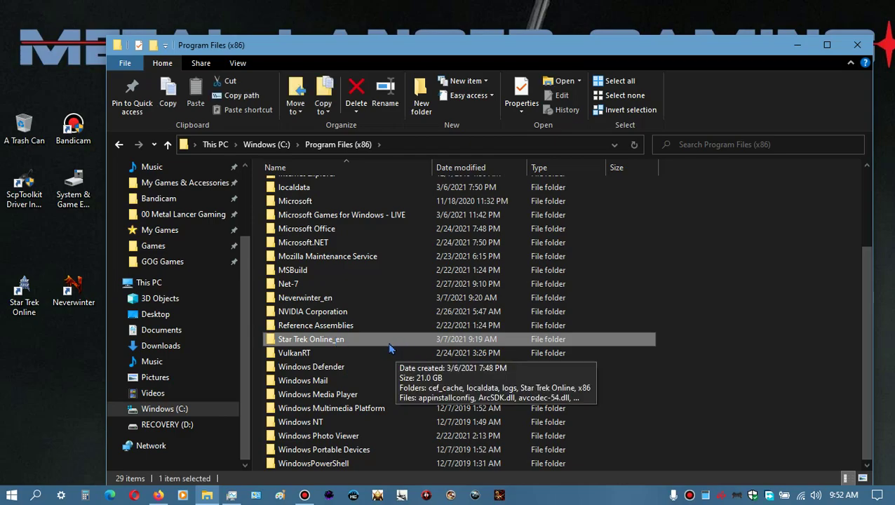
left_click(358, 299)
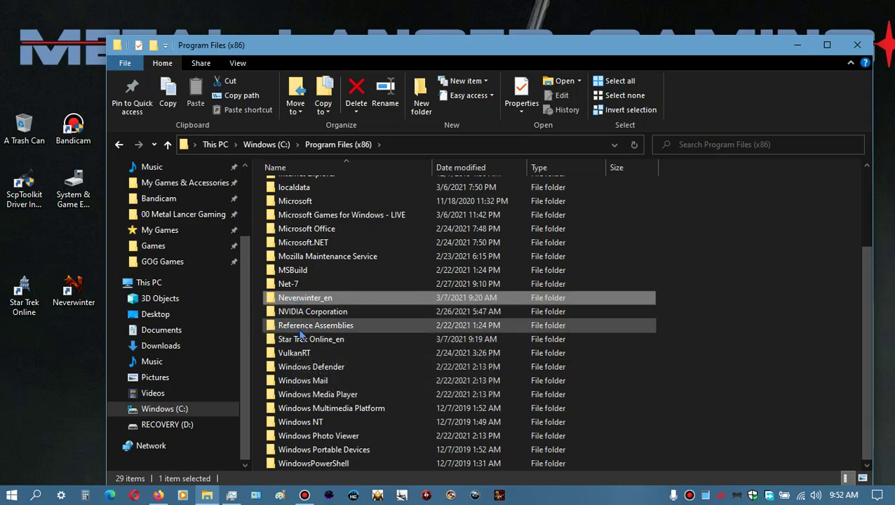
scroll(308, 336, "up", 3)
scroll(330, 365, "down", 3)
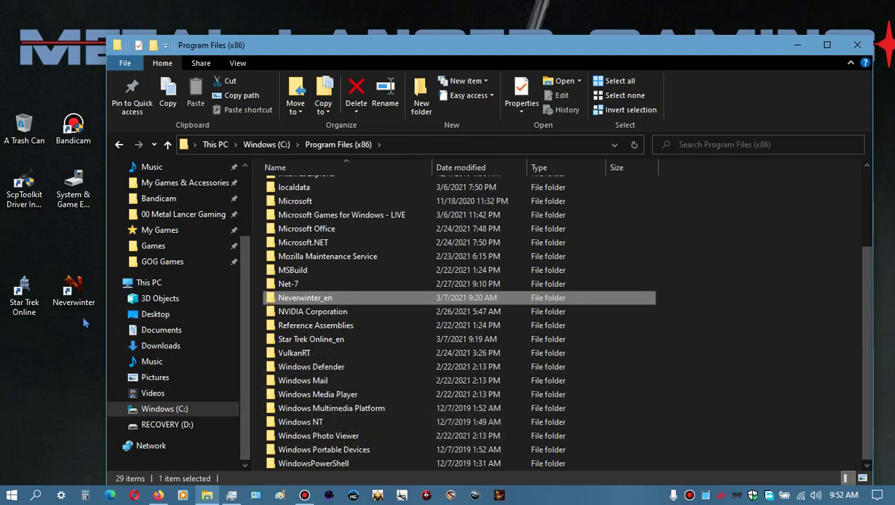
left_click(29, 300)
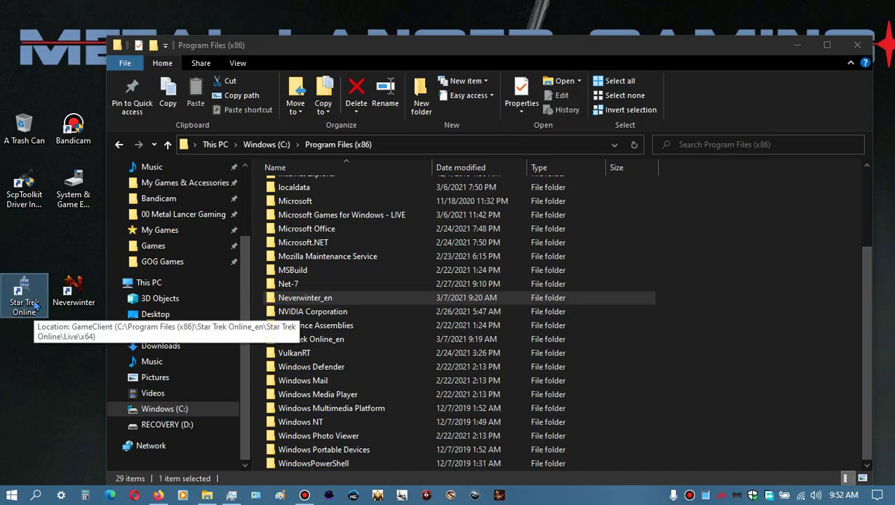
double_click(34, 300)
- Delete the old Star Trek Online desktop shortcut and open the Star Trek Online_en folder
right_click(30, 300)
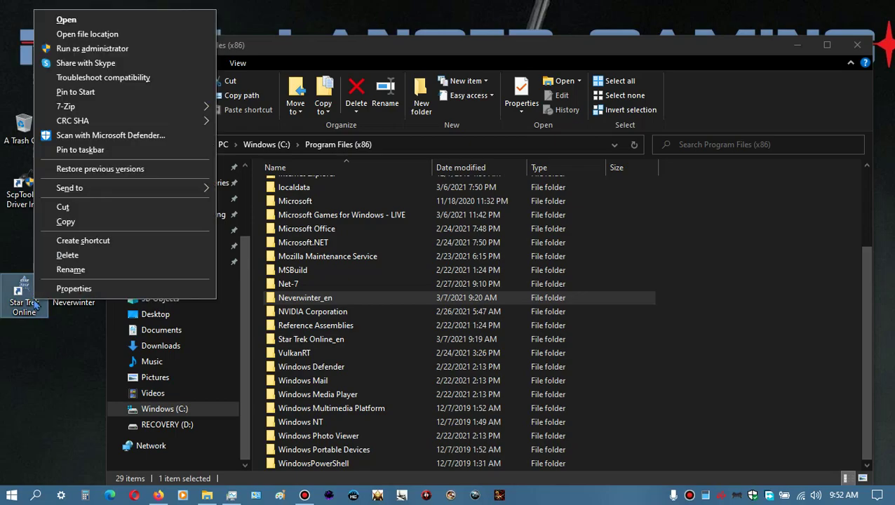
left_click(84, 255)
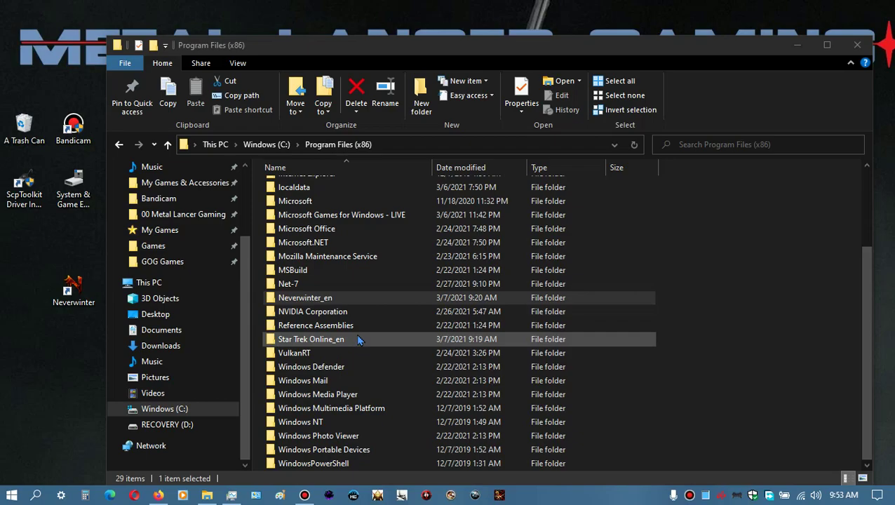
double_click(336, 339)
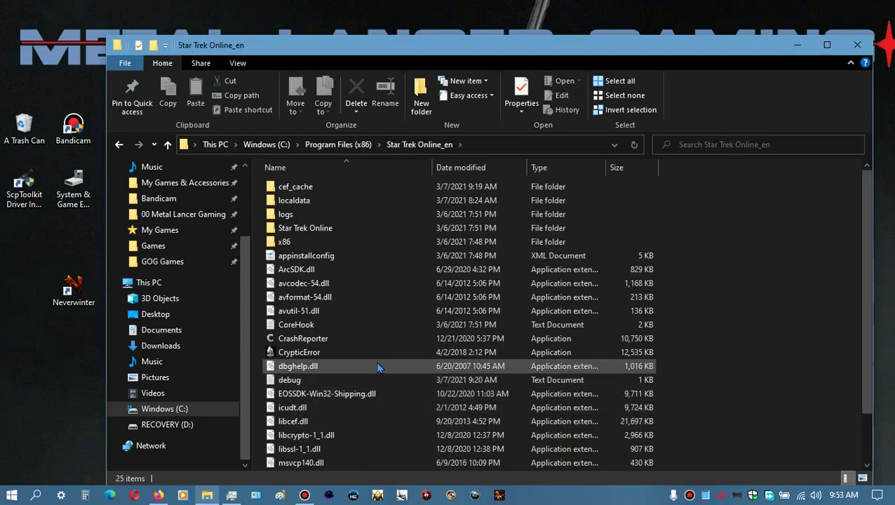
scroll(372, 365, "down", 2)
- Send a Star Trek Online application shortcut to the desktop and place it in the left icon column
double_click(350, 436)
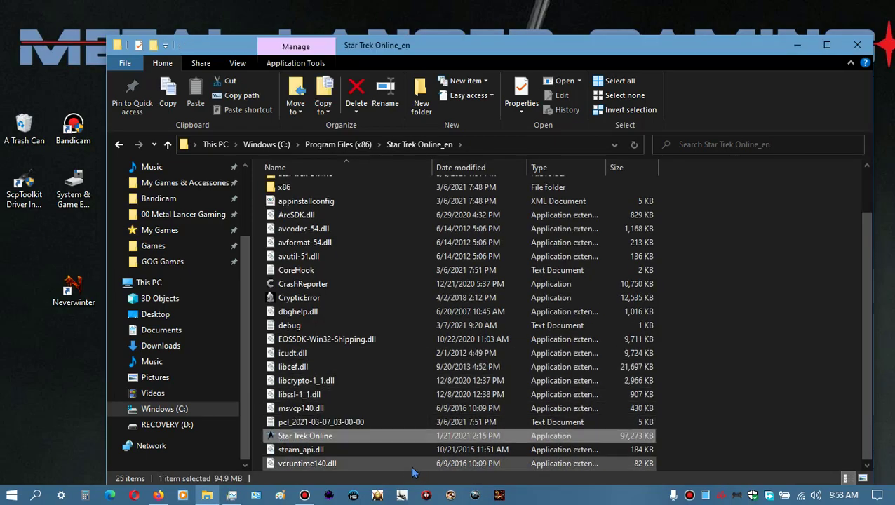
right_click(336, 436)
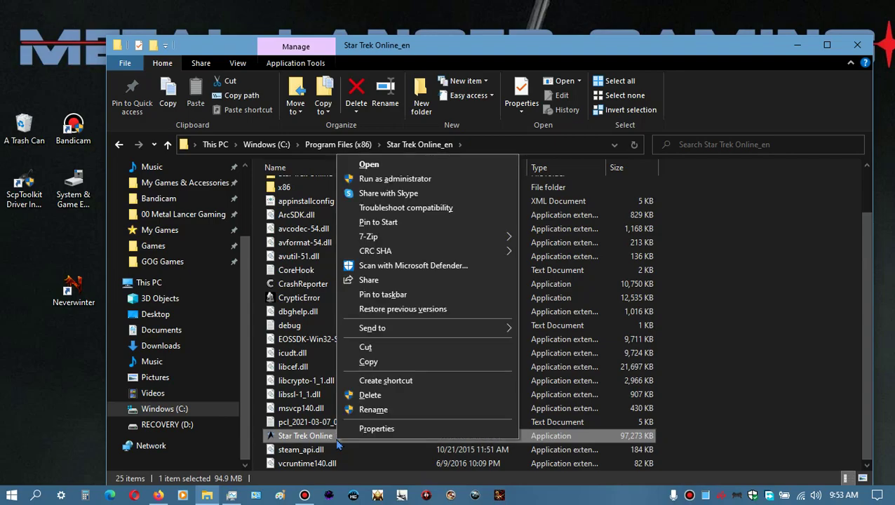
mouse_move(461, 332)
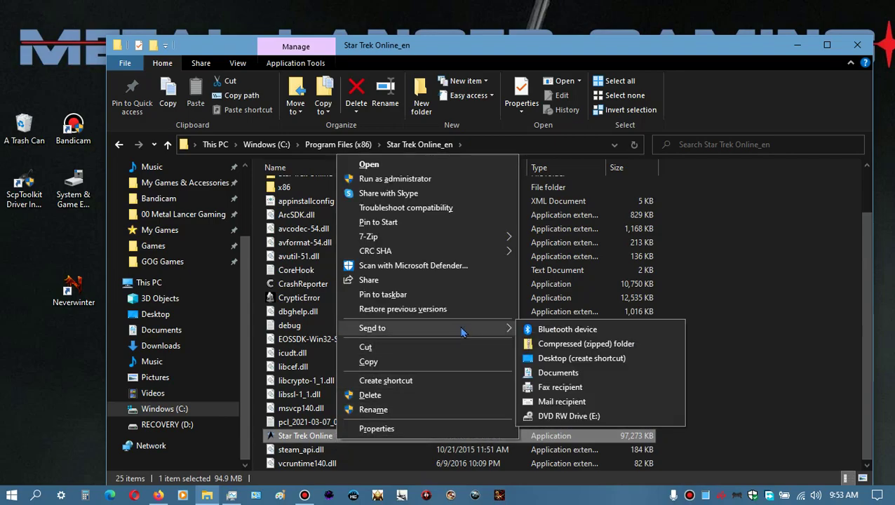
left_click(583, 357)
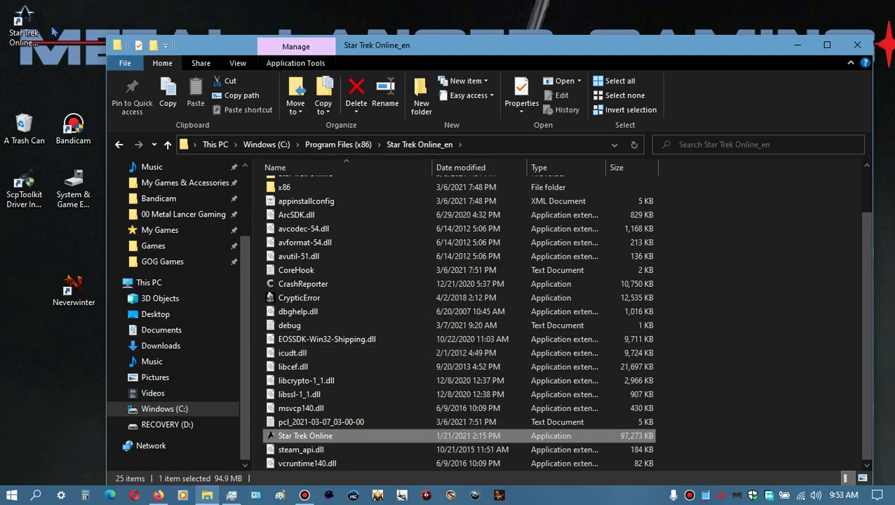
left_click_drag(24, 22, 23, 296)
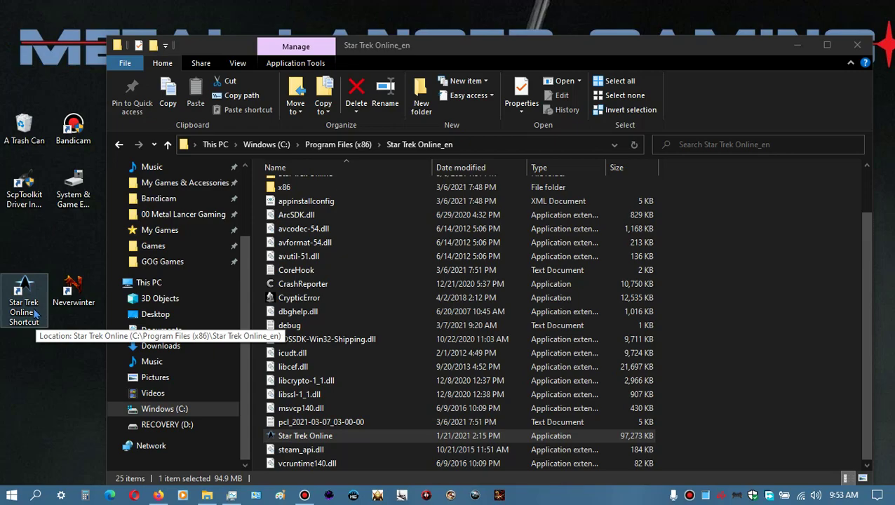
left_click(48, 269)
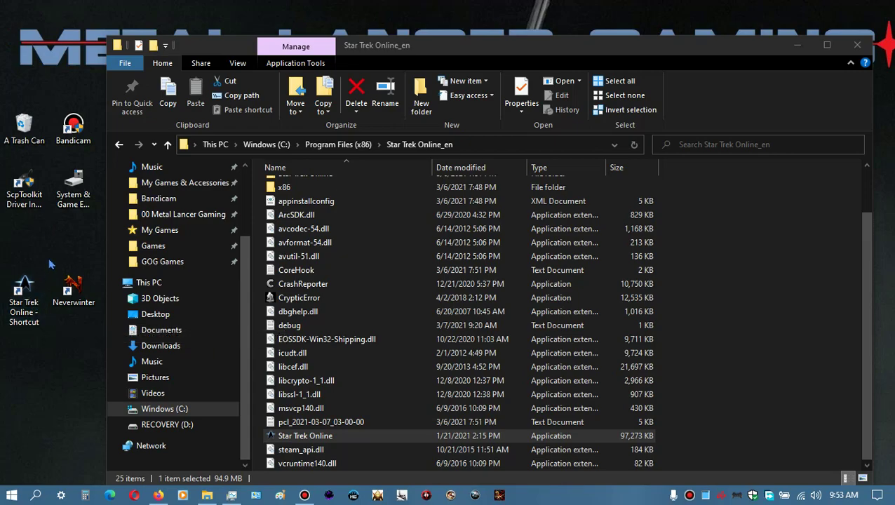
- Rename the new shortcut to 'Star Trek Online' by removing the Shortcut suffix
double_click(28, 299)
right_click(28, 298)
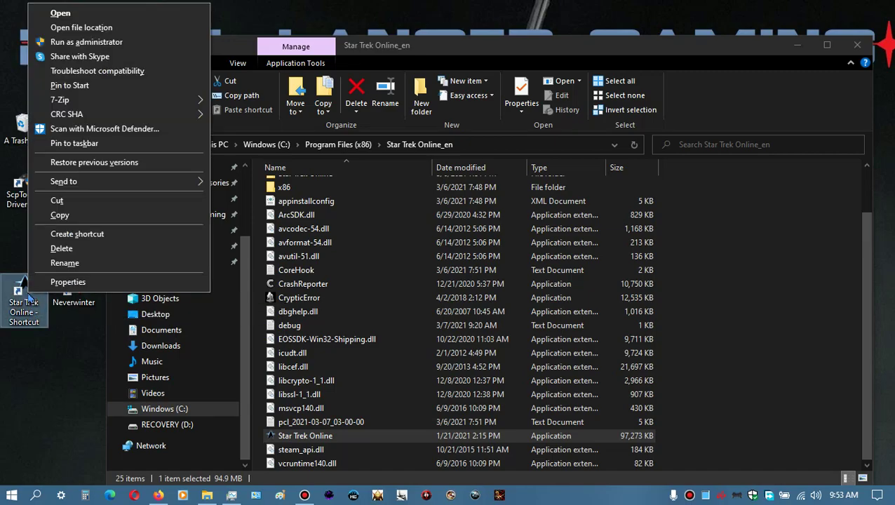
left_click(74, 263)
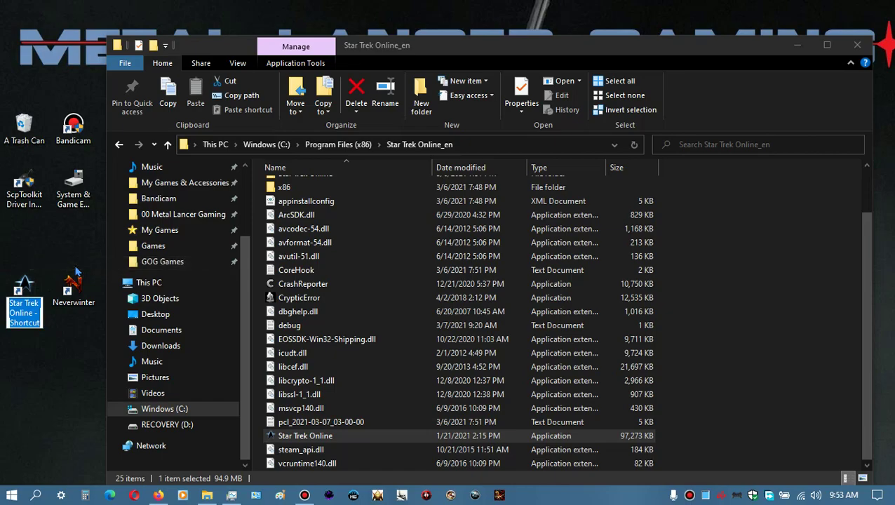
key("End")
key("BackSpace")
key("BackSpace")
key("BackSpace")
key("BackSpace")
key("BackSpace")
key("BackSpace")
key("BackSpace")
key("BackSpace")
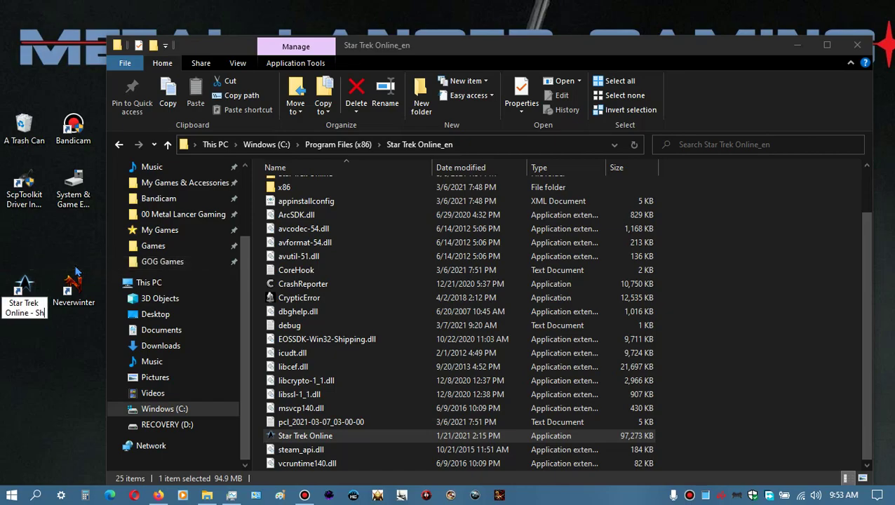
key("BackSpace")
key("BackSpace")
key("BackSpace")
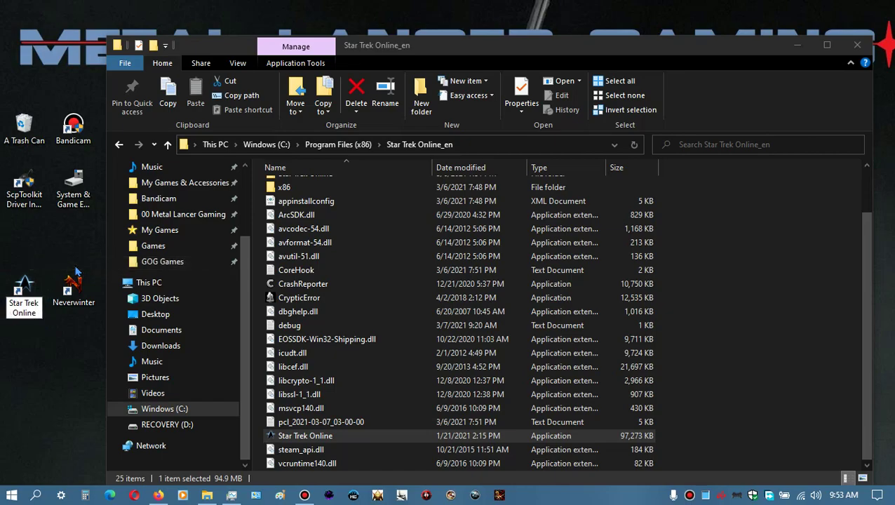
key("Return")
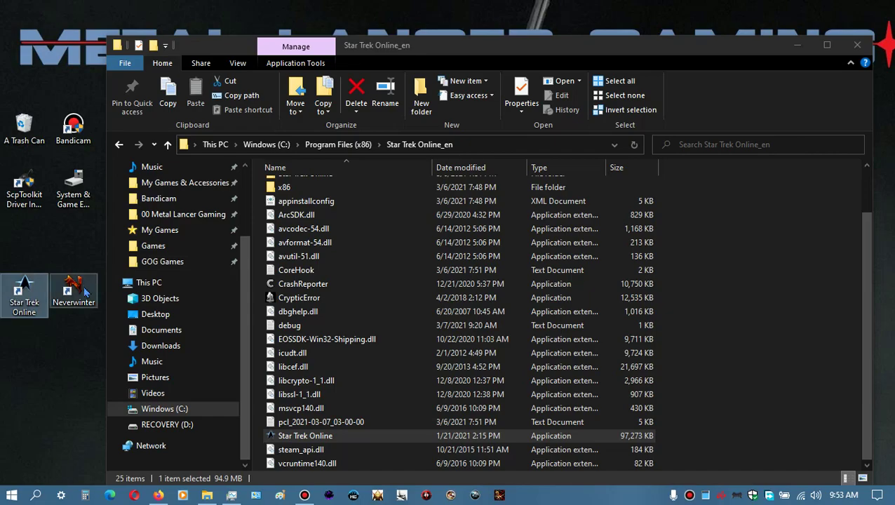
left_click(73, 346)
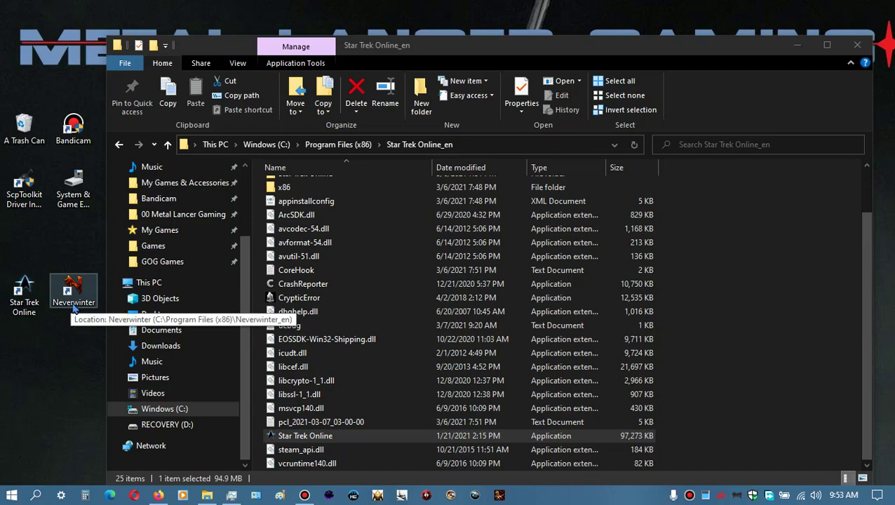
- Go back to Program Files (x86), open Neverwinter_en and run the Neverwinter application
left_click(120, 146)
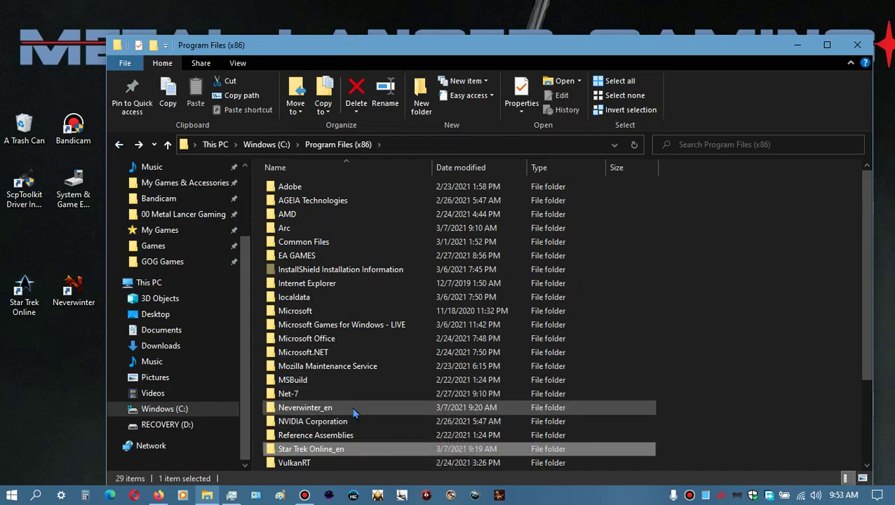
double_click(357, 408)
scroll(357, 408, "down", 1)
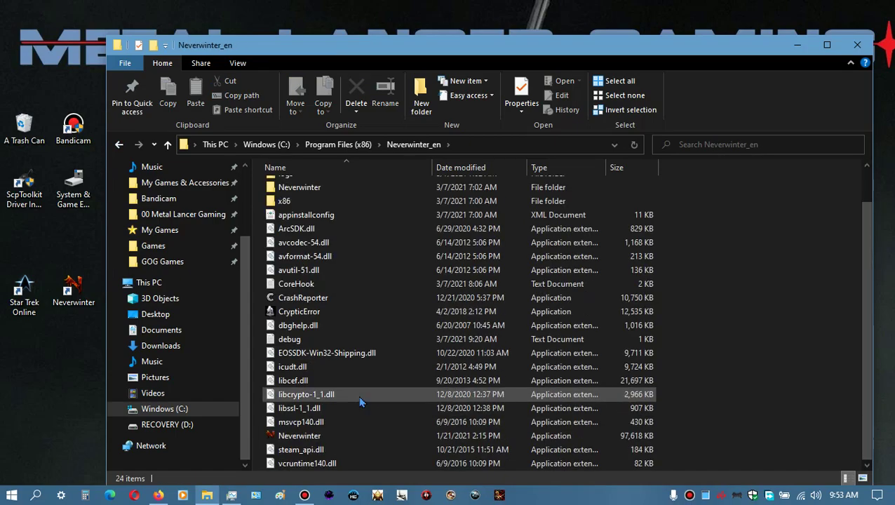
left_click(323, 440)
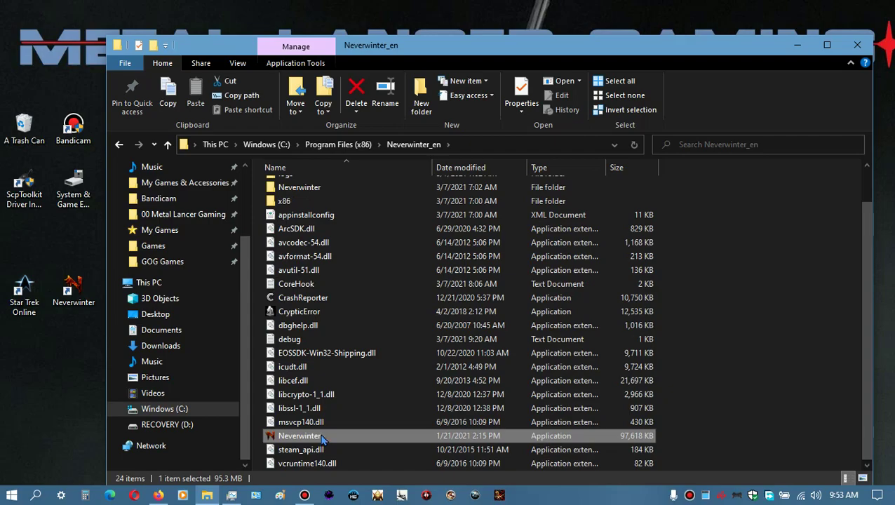
double_click(322, 437)
- Send a Neverwinter shortcut to the desktop and place it beside the old Neverwinter icon
right_click(322, 437)
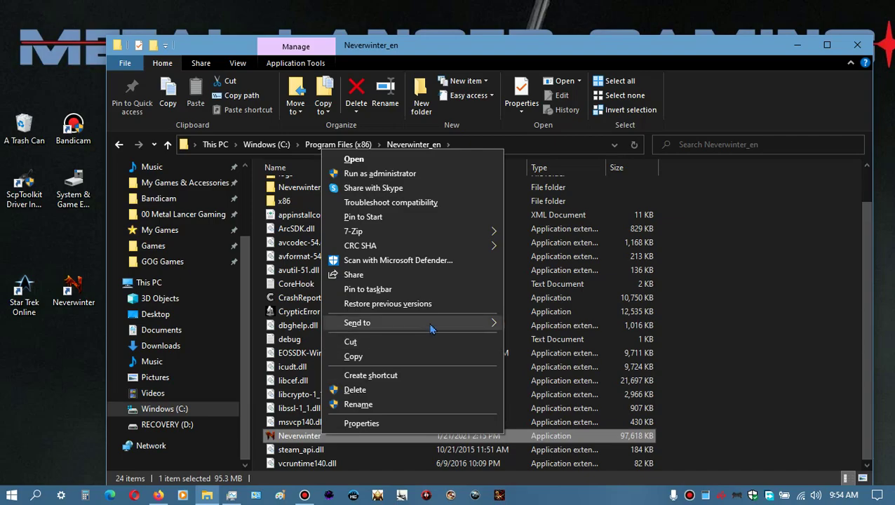
mouse_move(431, 329)
left_click(545, 354)
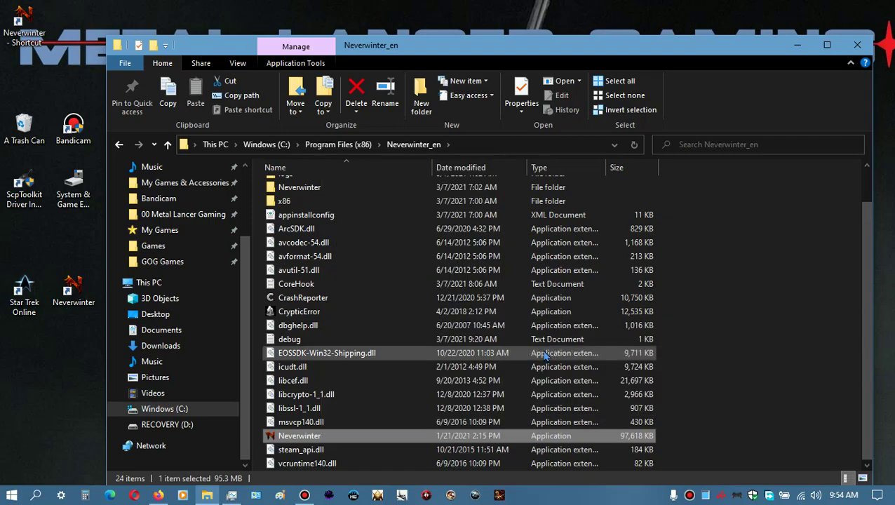
left_click(800, 45)
left_click_drag(23, 29, 190, 295)
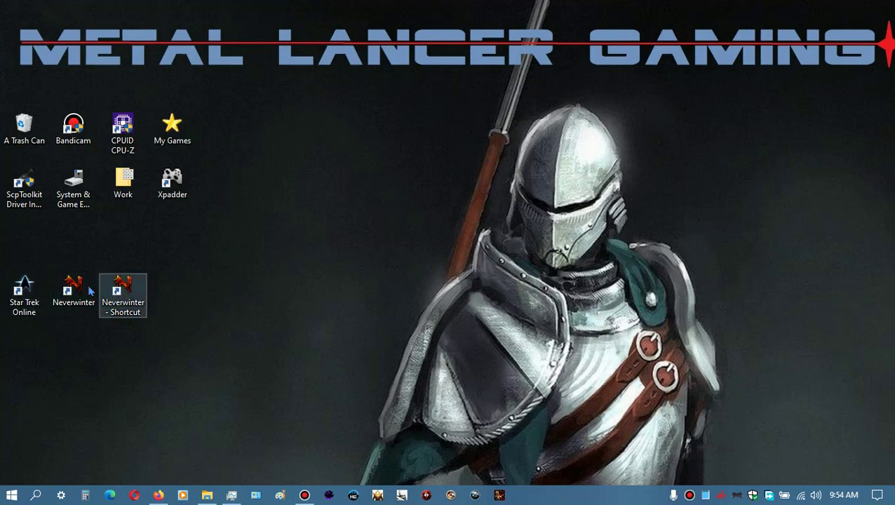
- Test the old Neverwinter desktop icon, then delete it
left_click(84, 366)
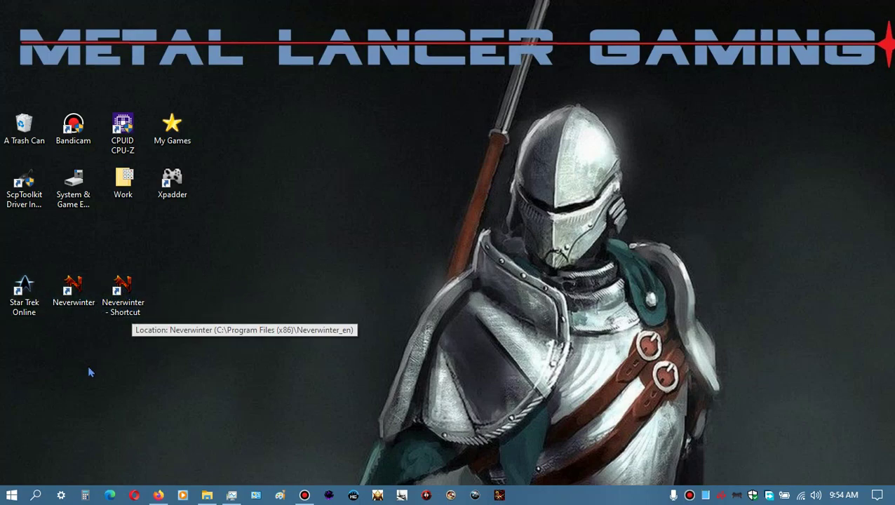
double_click(71, 292)
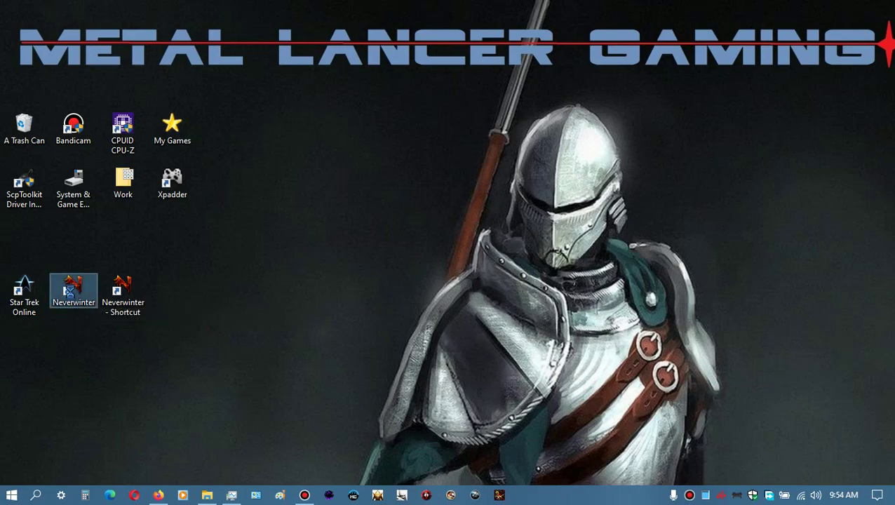
right_click(71, 293)
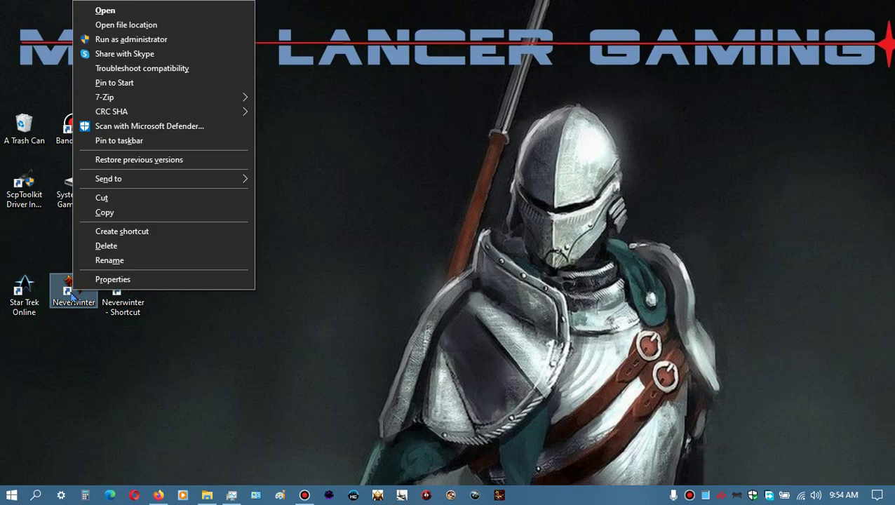
left_click(210, 245)
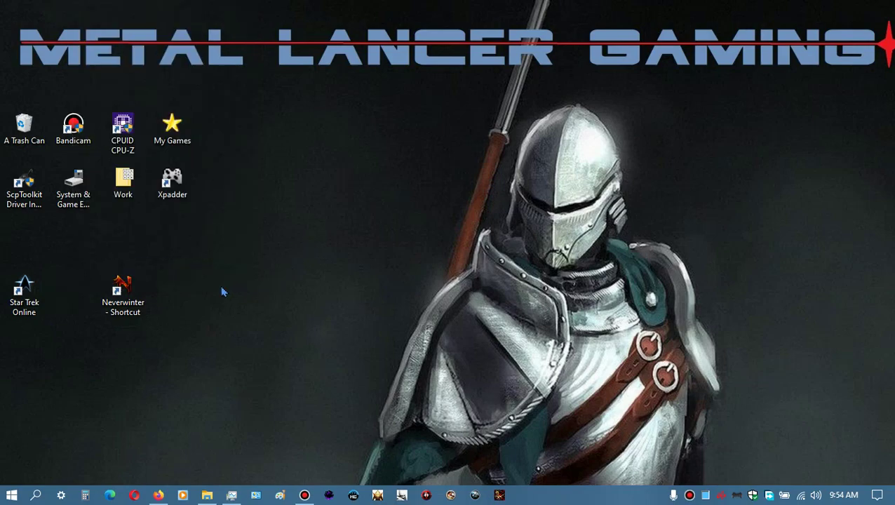
- Move the new shortcut into the old icon's spot and rename it to 'Neverwinter'
left_click_drag(144, 292, 109, 296)
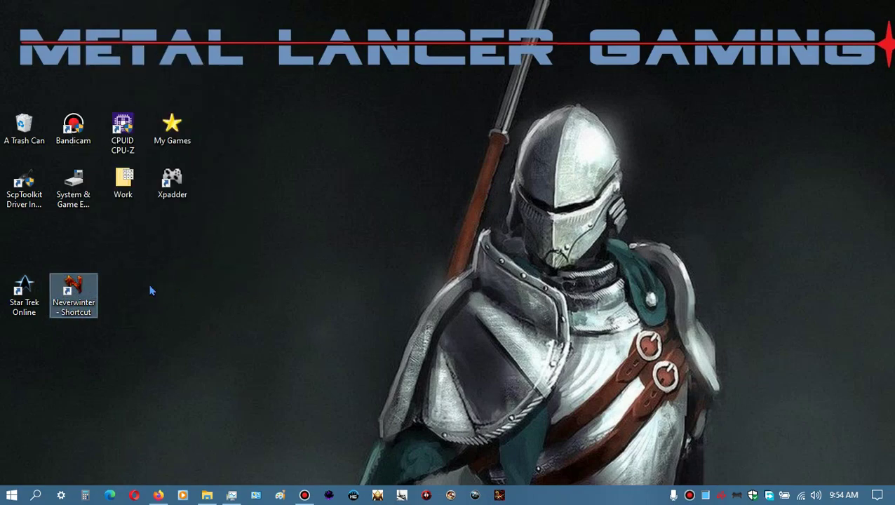
right_click(86, 288)
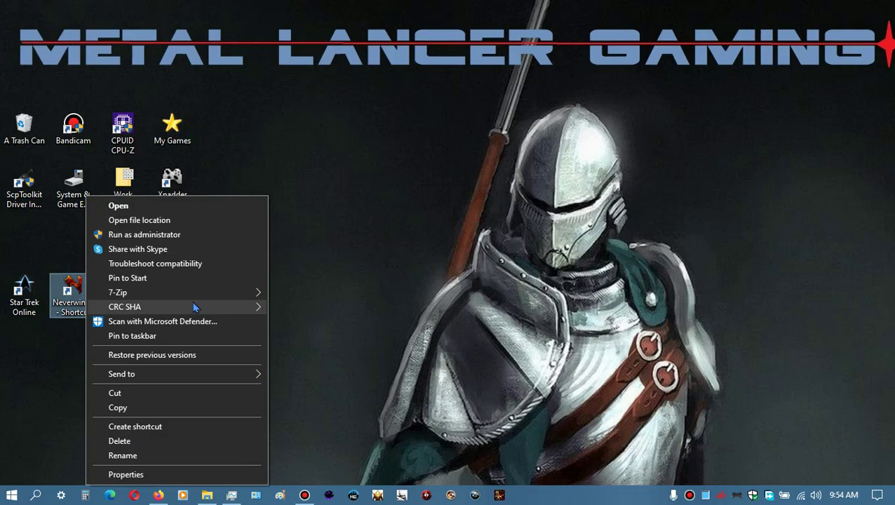
left_click(138, 460)
key("End")
key("BackSpace")
key("BackSpace")
key("BackSpace")
key("BackSpace")
key("BackSpace")
key("BackSpace")
key("BackSpace")
key("BackSpace")
key("BackSpace")
key("BackSpace")
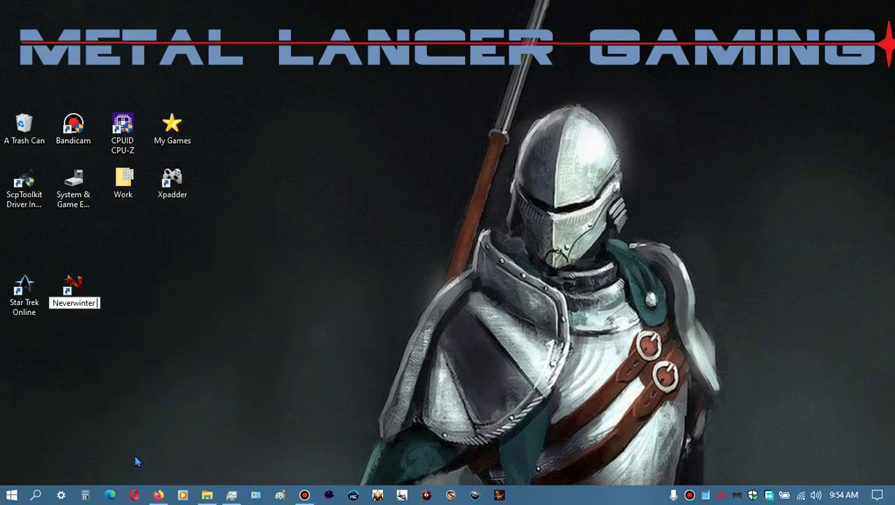
key("Return")
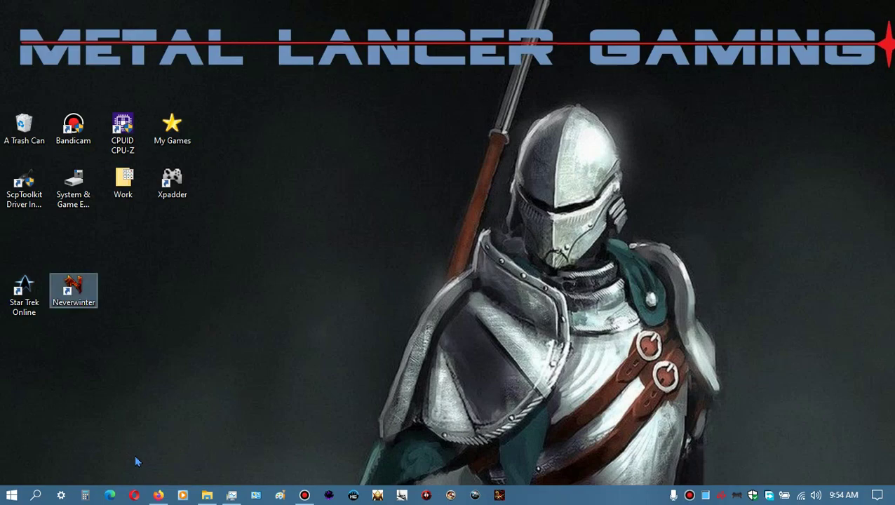
left_click(207, 385)
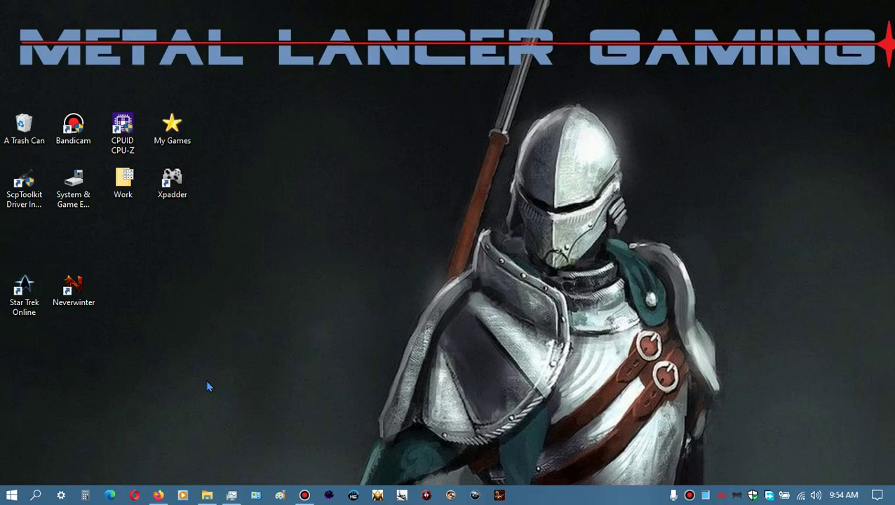
- Empty the Recycle Bin, permanently deleting its 2 items
right_click(23, 126)
left_click(75, 150)
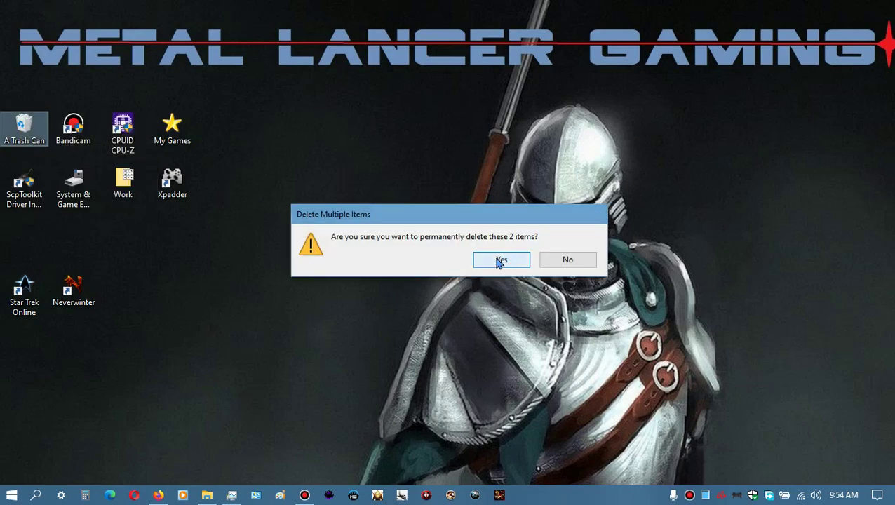
left_click(499, 261)
left_click(298, 264)
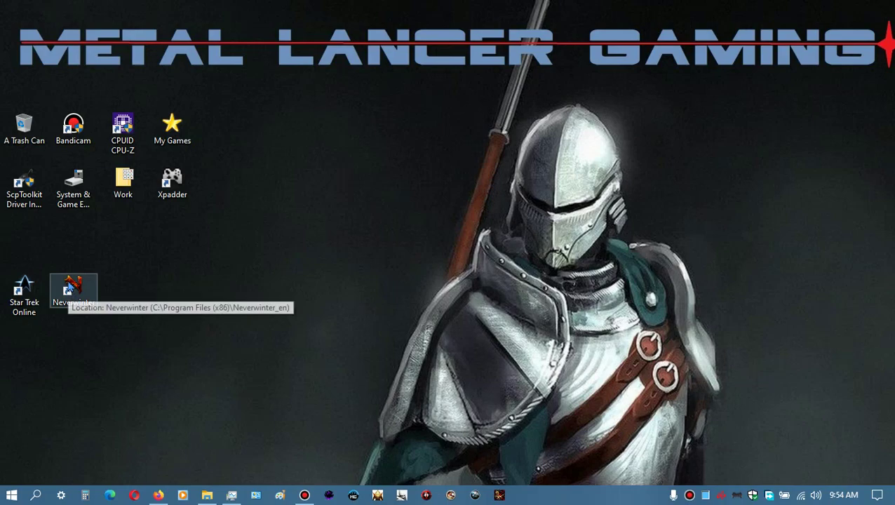
- Open the Star Trek Online launcher to its login screen, close it, then start Neverwinter
double_click(27, 288)
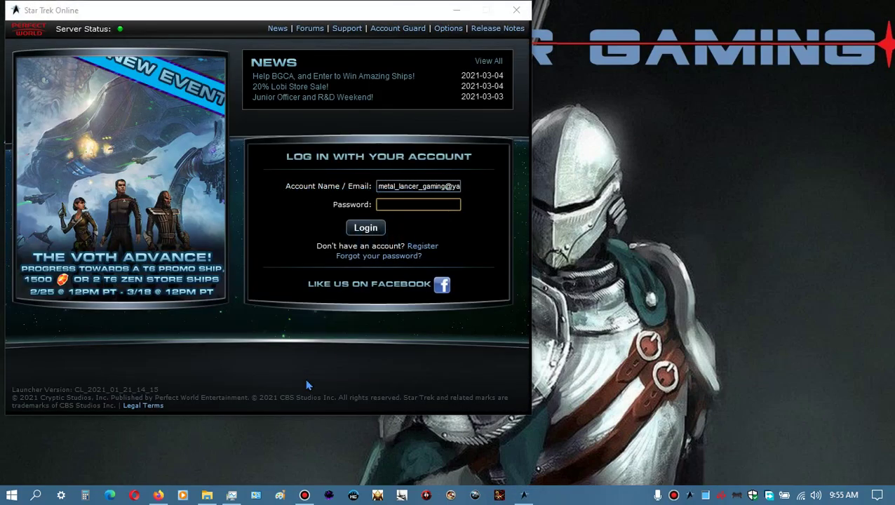
left_click(401, 204)
left_click(333, 12)
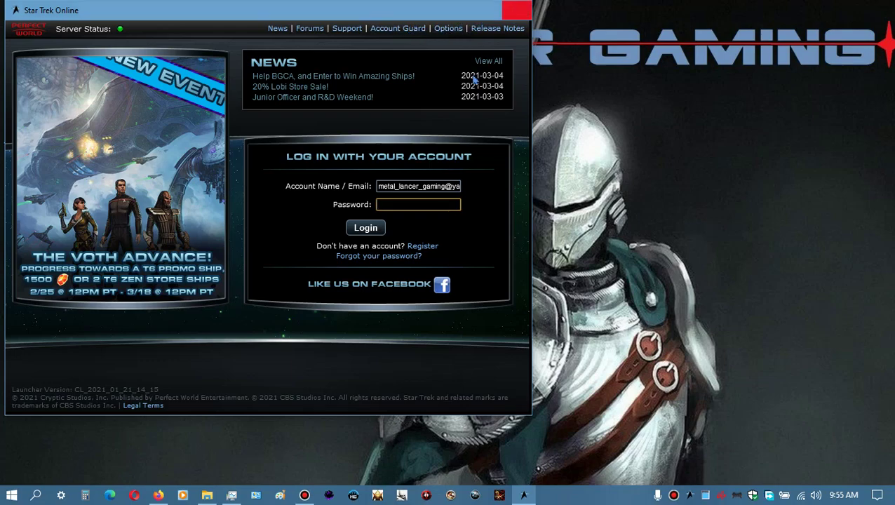
left_click(518, 11)
left_click(80, 283)
double_click(79, 282)
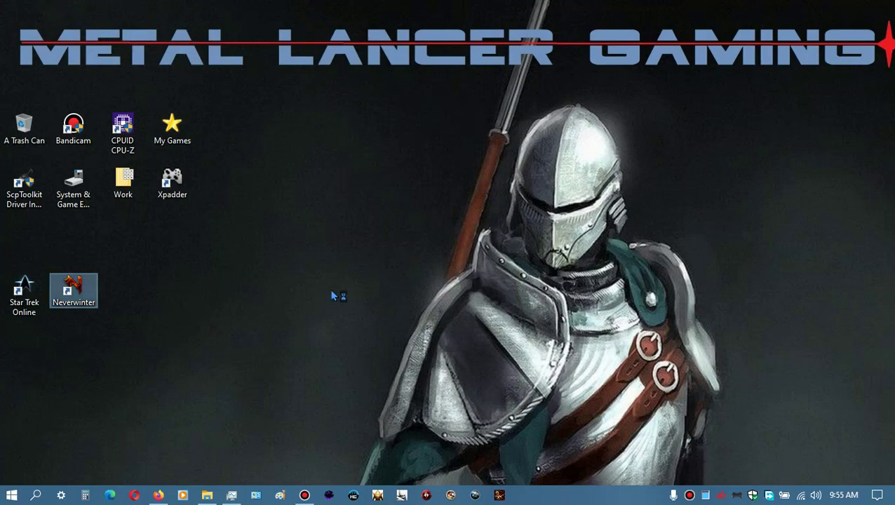